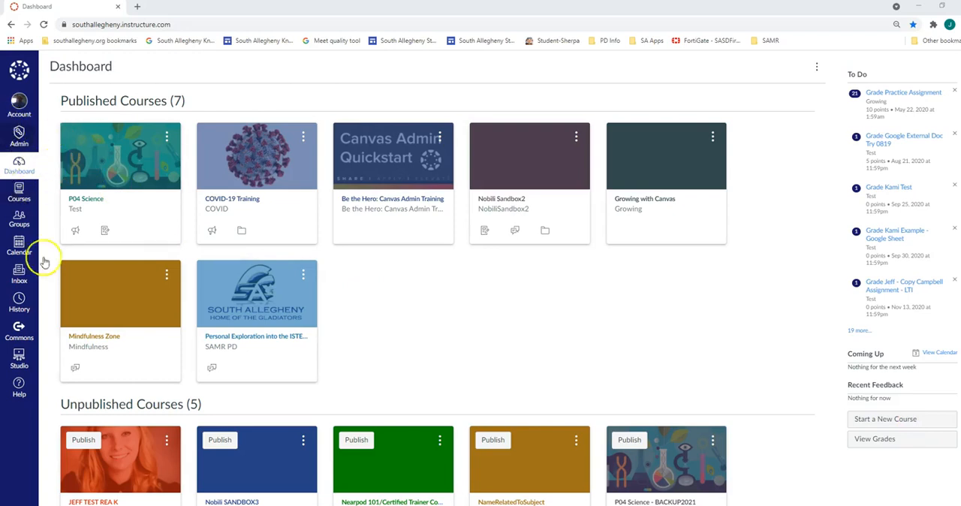
Create a new course named "P04 Science - BACKUP2021 Import".
{"action": "left_click", "coordinate": [873, 419]}
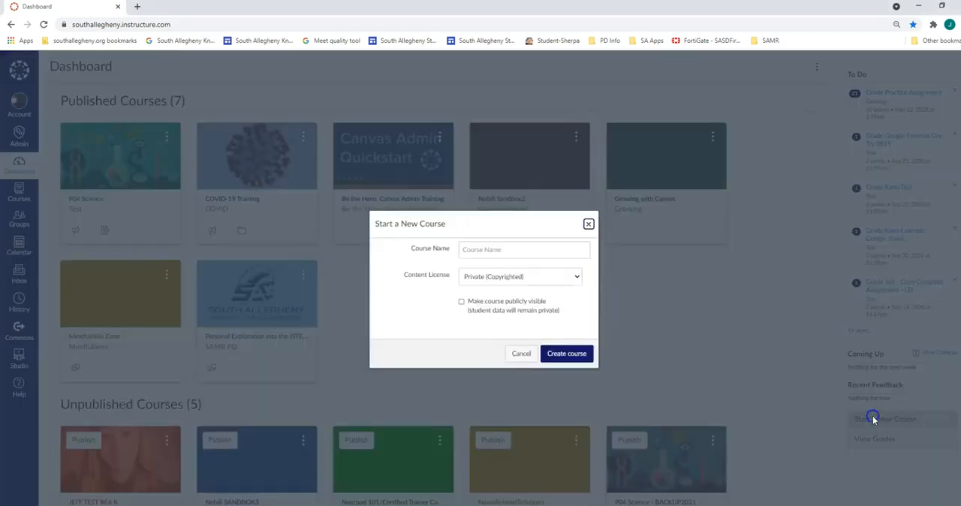
{"action": "left_click", "coordinate": [550, 255]}
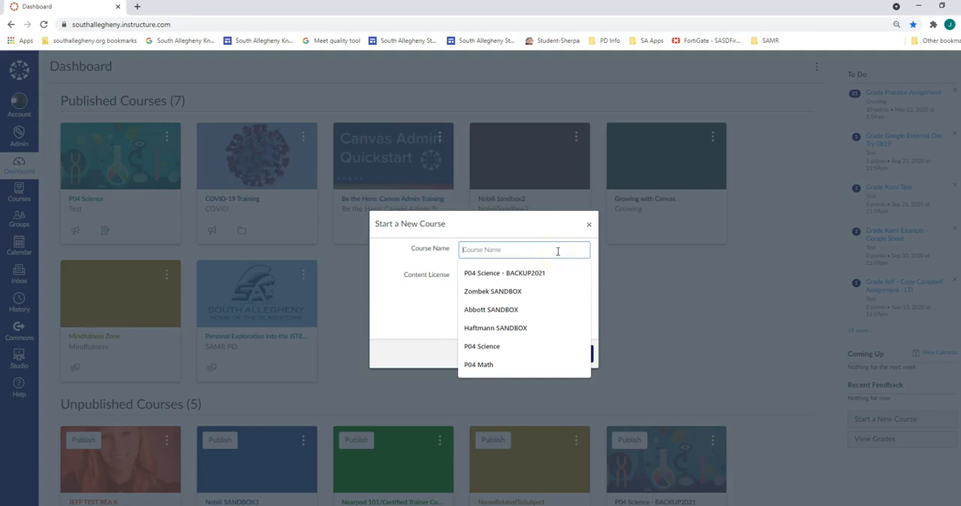
{"action": "type", "text": "P04 Scie"}
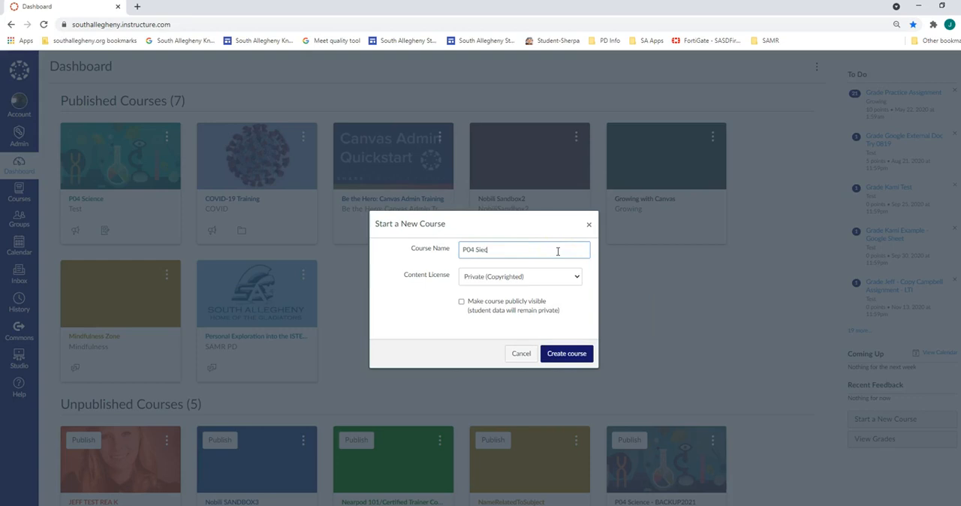
{"action": "key", "text": "BackSpace"}
{"action": "key", "text": "BackSpace"}
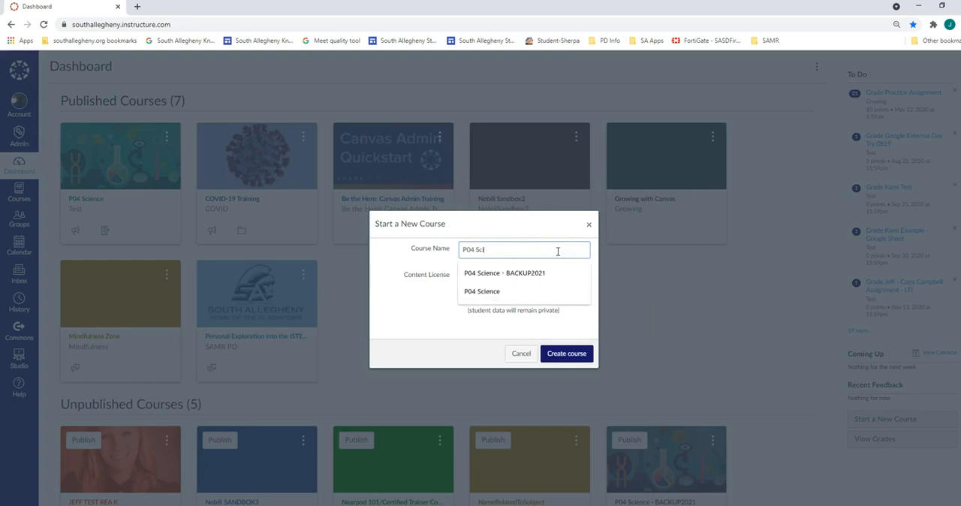
{"action": "left_click", "coordinate": [546, 275]}
{"action": "left_click", "coordinate": [547, 275]}
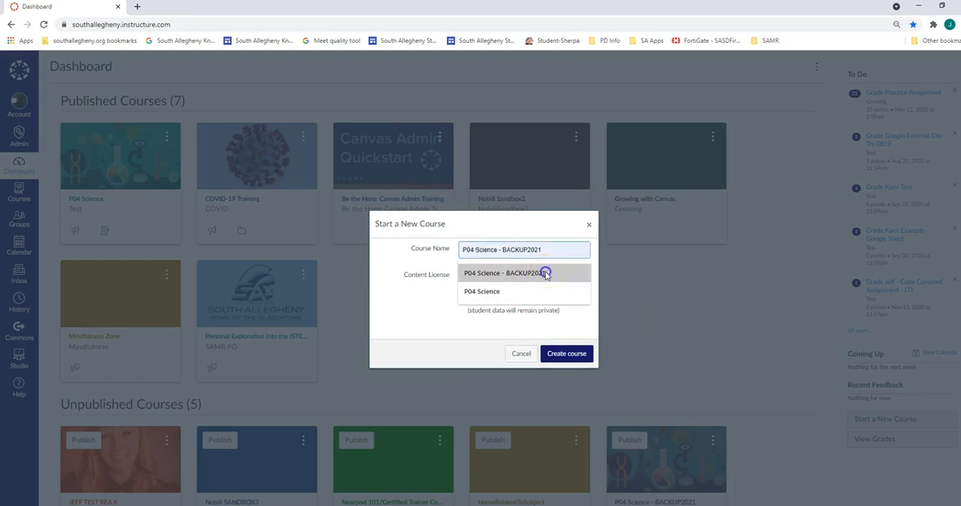
{"action": "type", "text": "Import"}
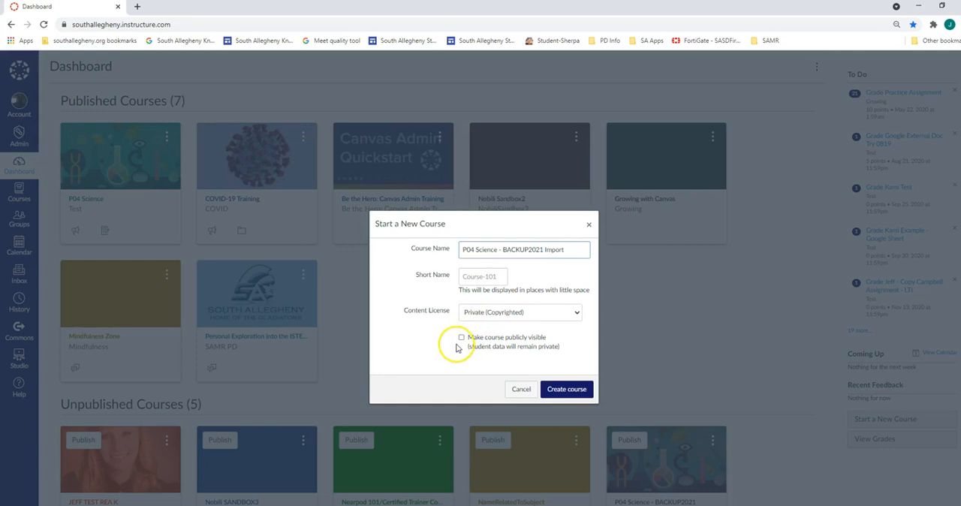
{"action": "left_click", "coordinate": [577, 392]}
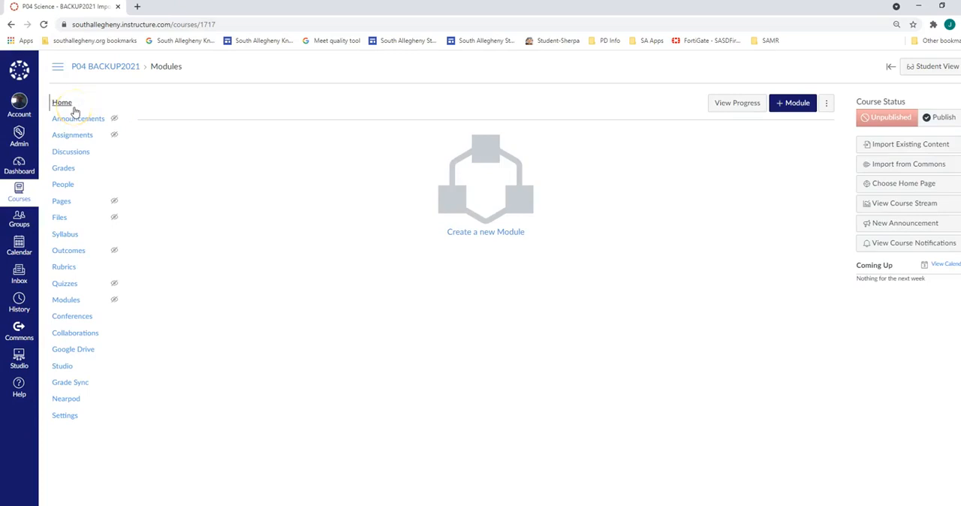
Remove P04 Science - BACKUP2021 Import from the favorites in the full course list, and reload the dashboard to check its unpublished courses.
{"action": "left_click", "coordinate": [75, 111]}
{"action": "left_click", "coordinate": [20, 166]}
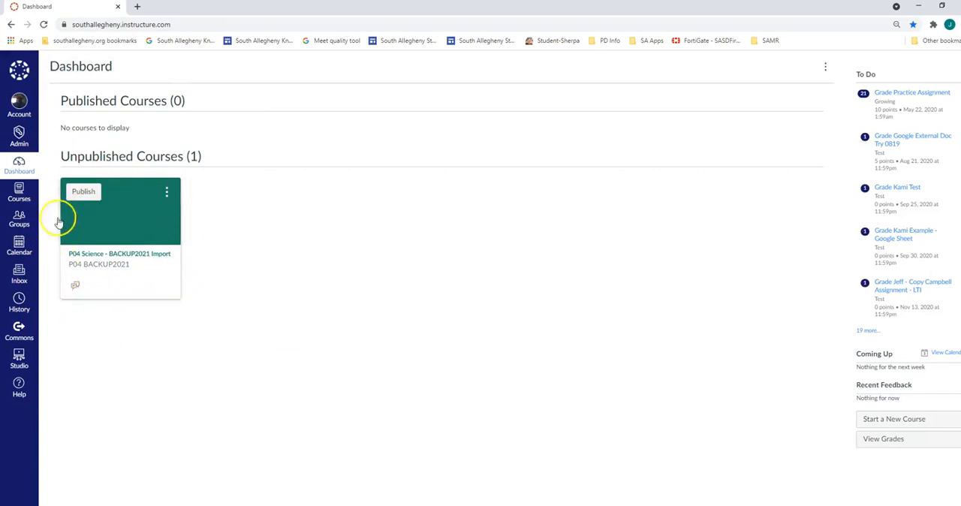
{"action": "left_click", "coordinate": [22, 203]}
{"action": "left_click", "coordinate": [75, 145]}
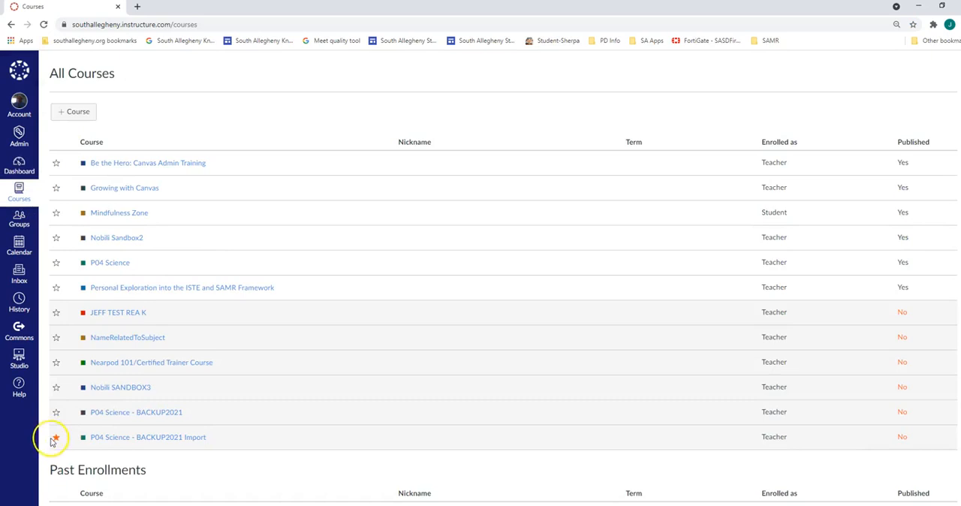
{"action": "left_click", "coordinate": [55, 438]}
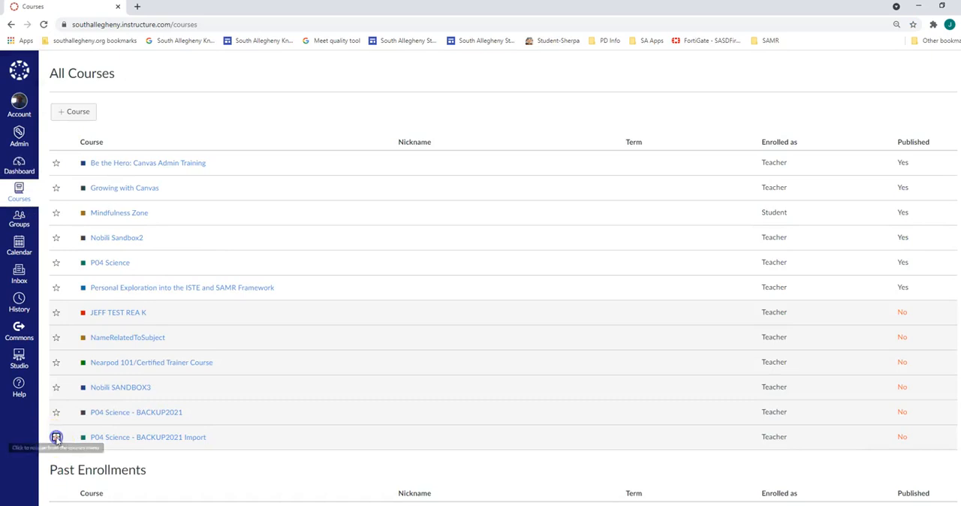
{"action": "left_click", "coordinate": [18, 169]}
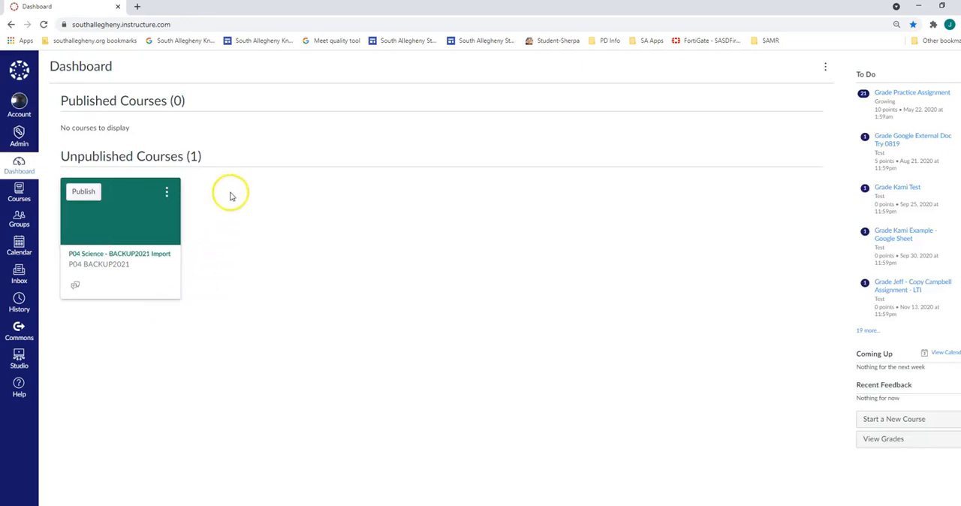
{"action": "left_click", "coordinate": [45, 24]}
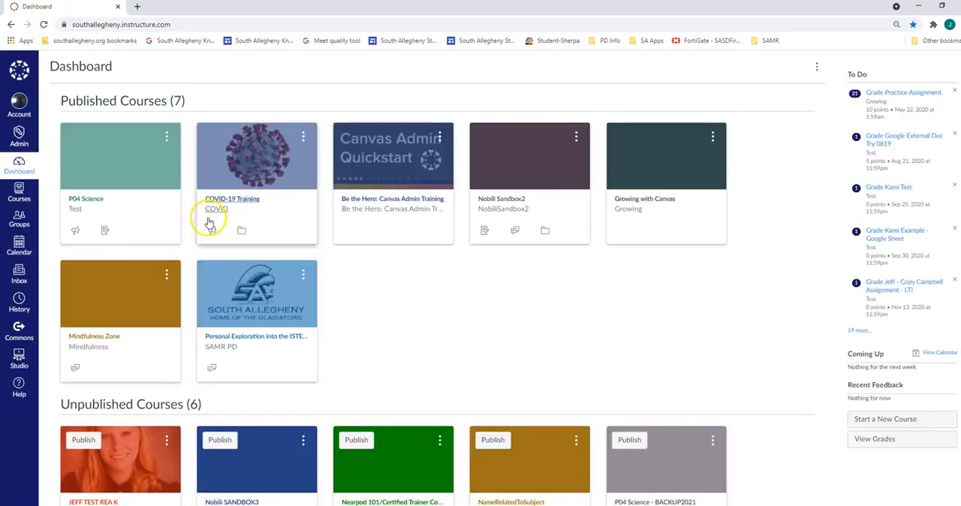
{"action": "scroll", "coordinate": [425, 262], "scroll_direction": "down", "scroll_amount": 3}
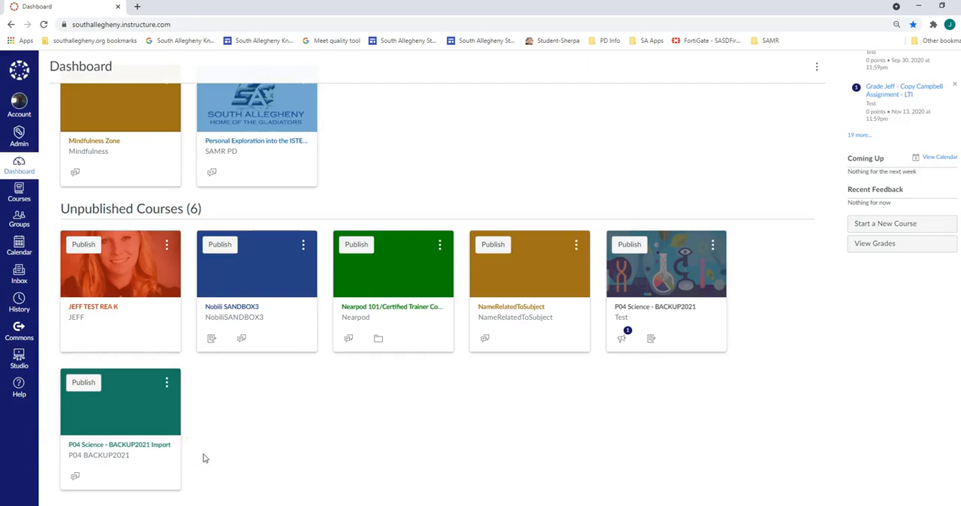
{"action": "scroll", "coordinate": [206, 458], "scroll_direction": "up", "scroll_amount": 3}
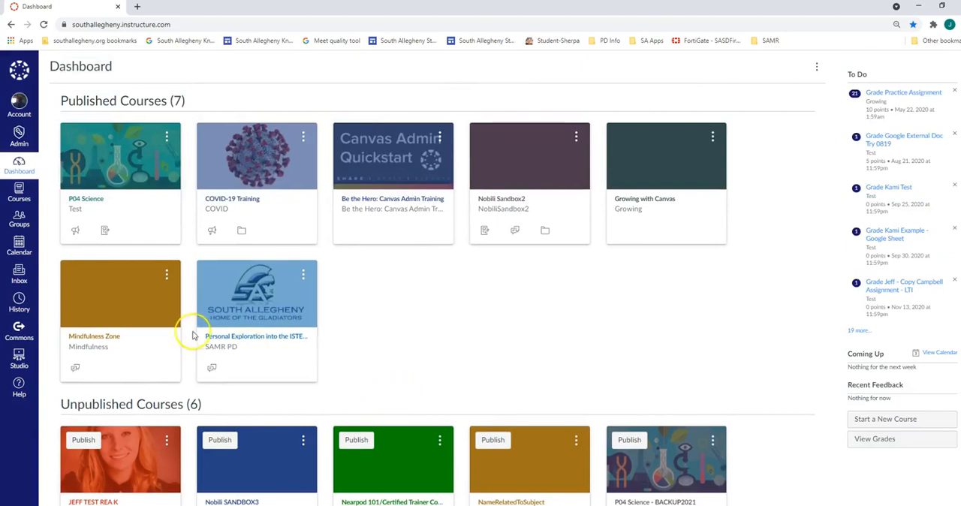
Open the settings of the published P04 Science course and create a content export of type Course.
{"action": "left_click", "coordinate": [107, 205]}
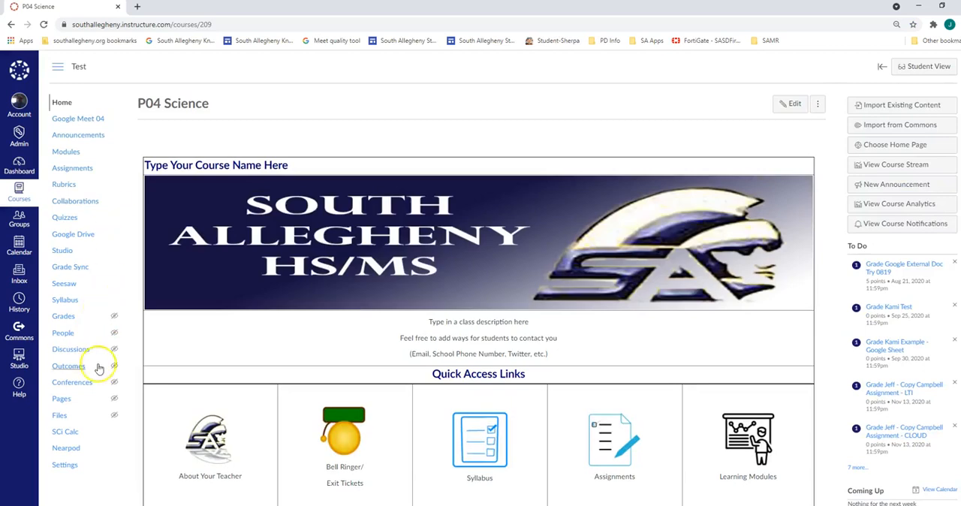
{"action": "left_click", "coordinate": [65, 465]}
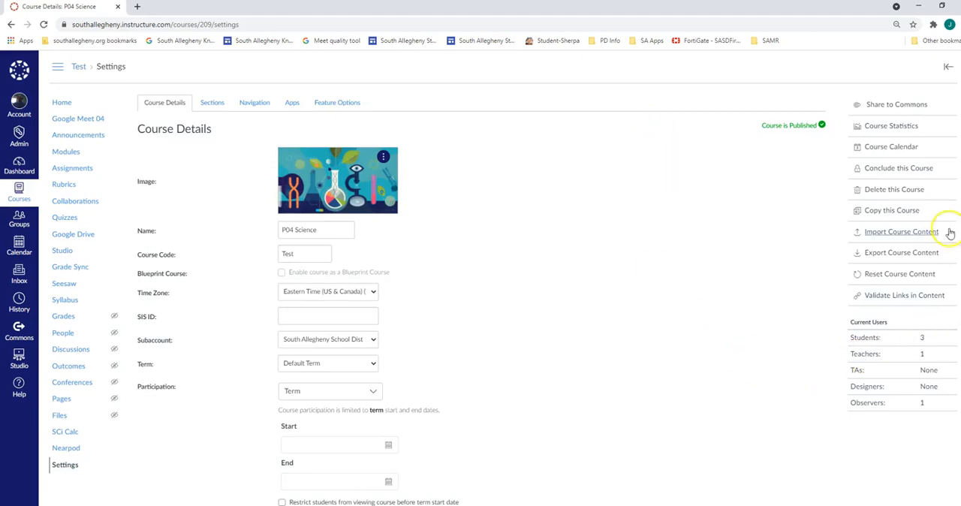
{"action": "left_click", "coordinate": [906, 256]}
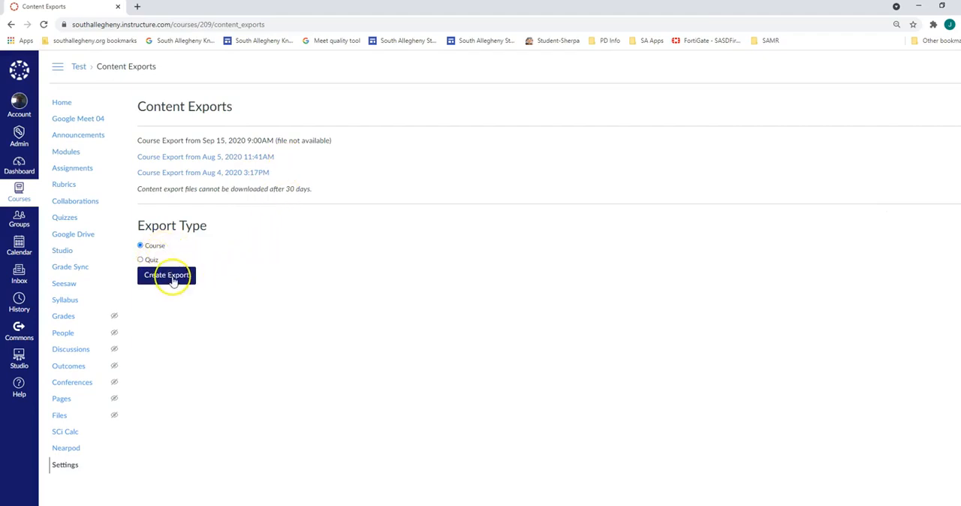
{"action": "left_click", "coordinate": [171, 276]}
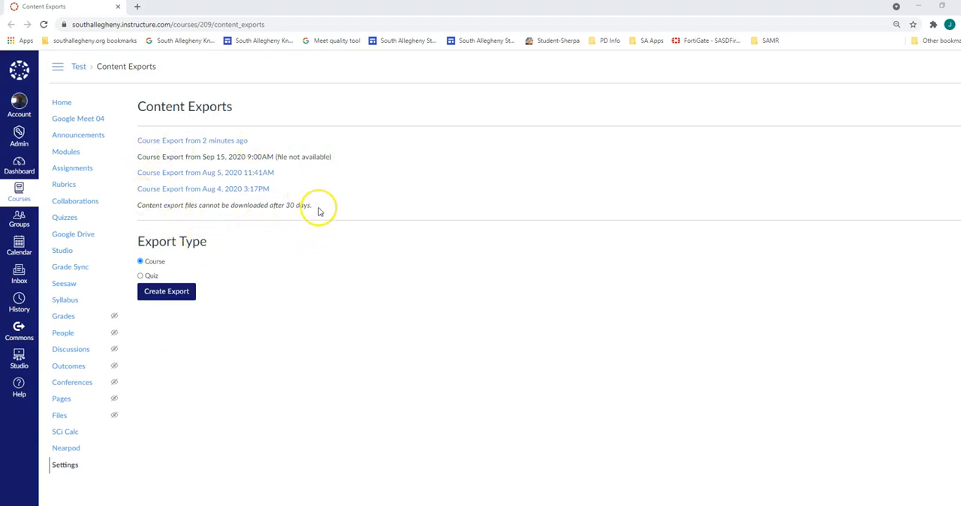
Download the newest course export and locate p04-science-export.imscc in the Downloads folder.
{"action": "left_click", "coordinate": [238, 142]}
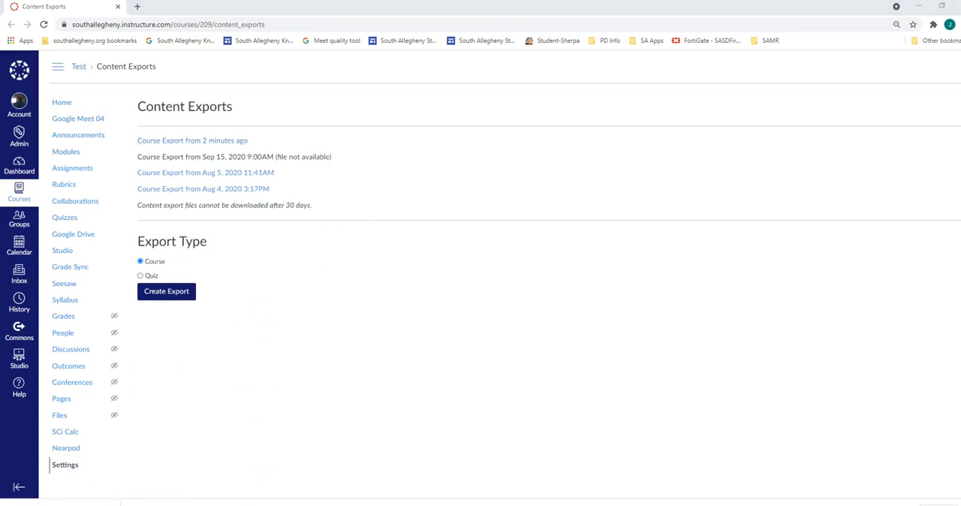
{"action": "left_click_drag", "start_coordinate": [390, 128], "coordinate": [352, 100]}
{"action": "left_click", "coordinate": [253, 228]}
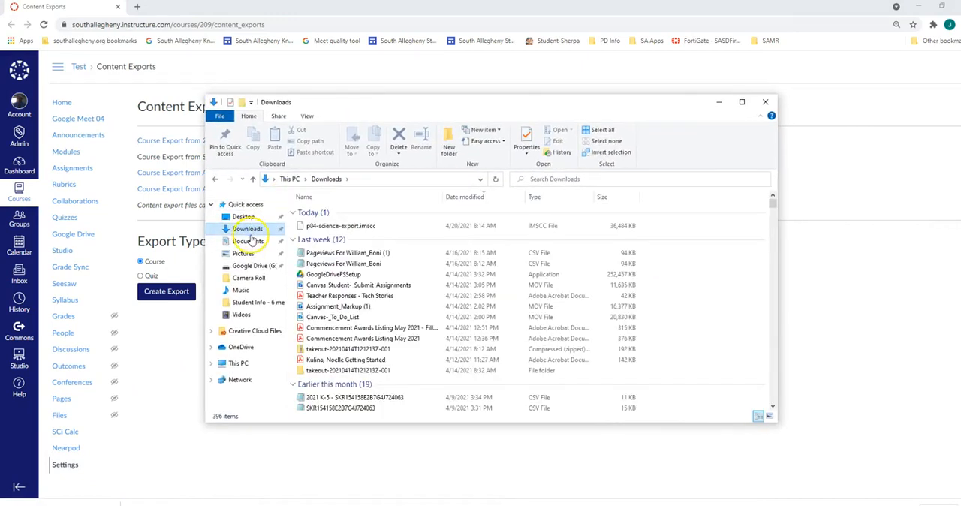
{"action": "left_click", "coordinate": [334, 226]}
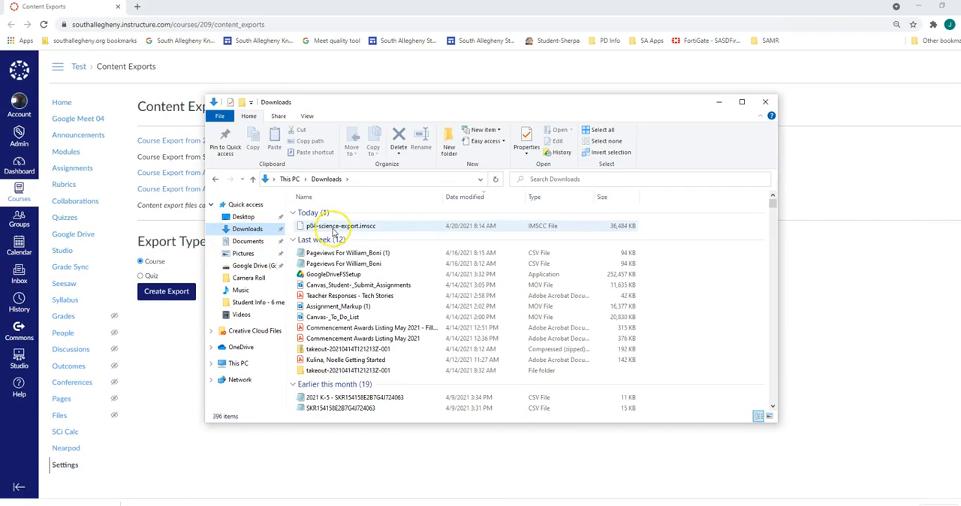
{"action": "left_click", "coordinate": [333, 229]}
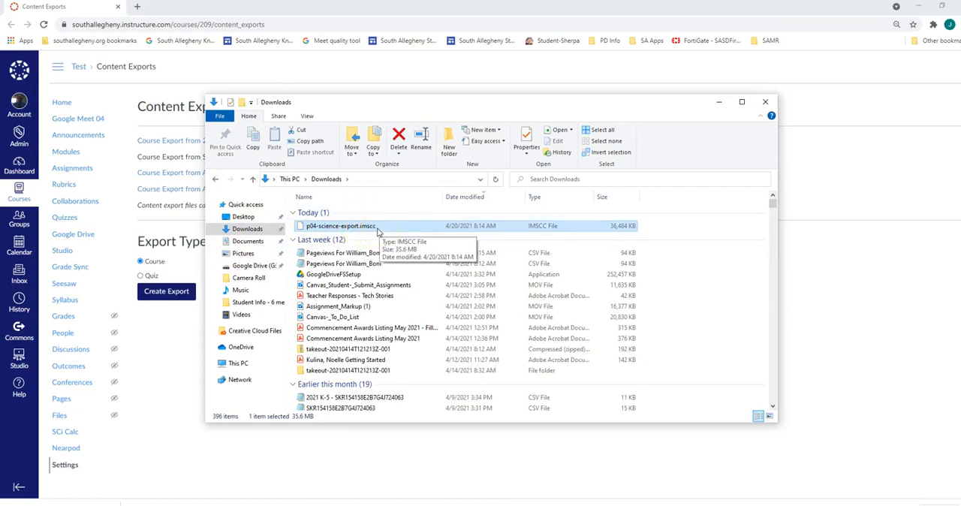
{"action": "left_click", "coordinate": [718, 102]}
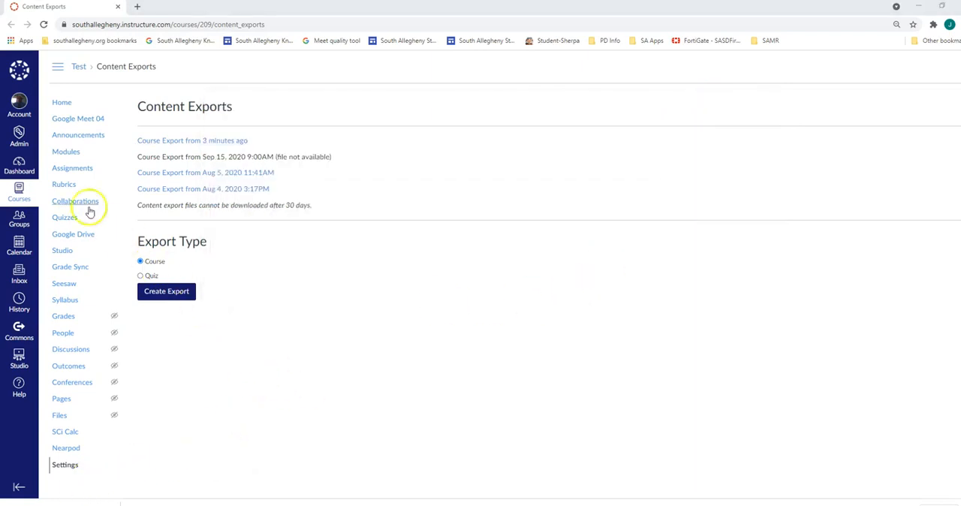
Start importing existing content into the P04 Science - BACKUP2021 Import course with Canvas Course Export Package as the content type.
{"action": "left_click", "coordinate": [23, 169]}
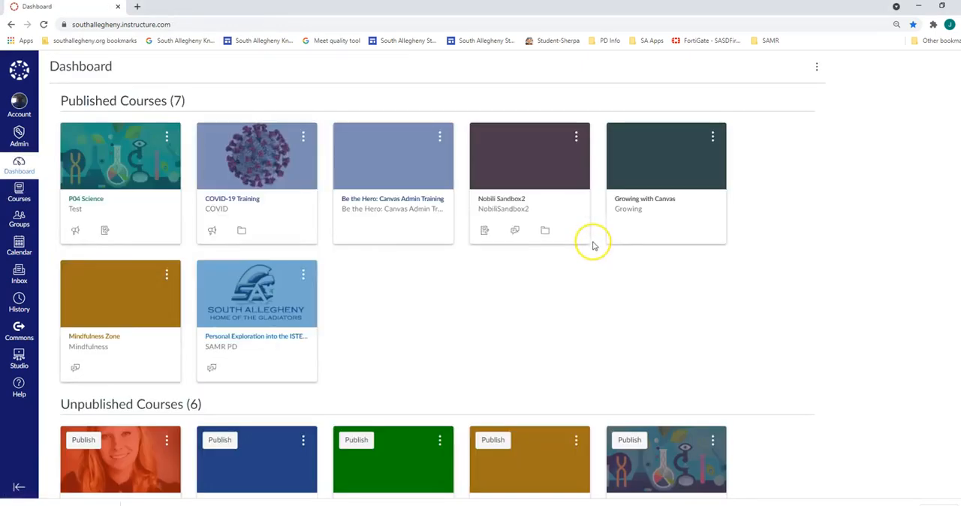
{"action": "scroll", "coordinate": [591, 244], "scroll_direction": "down", "scroll_amount": 3}
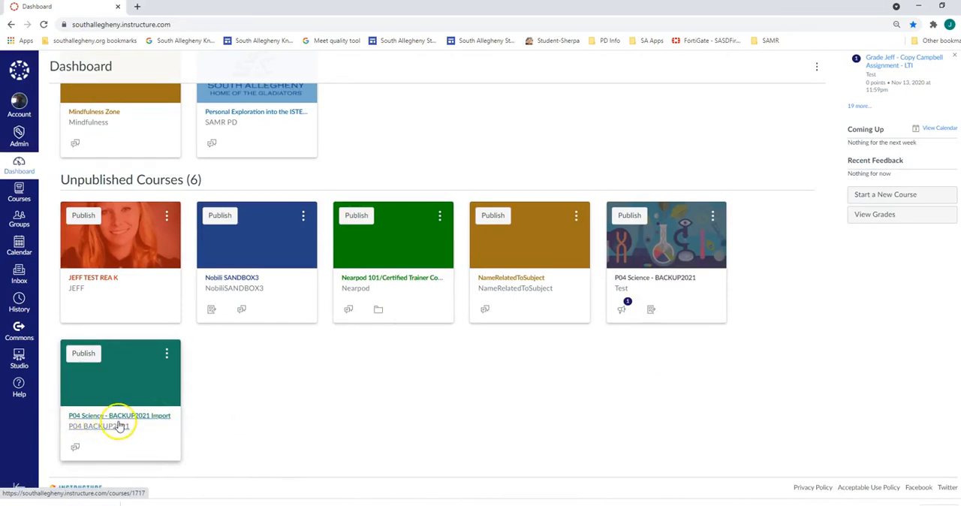
{"action": "left_click", "coordinate": [149, 418]}
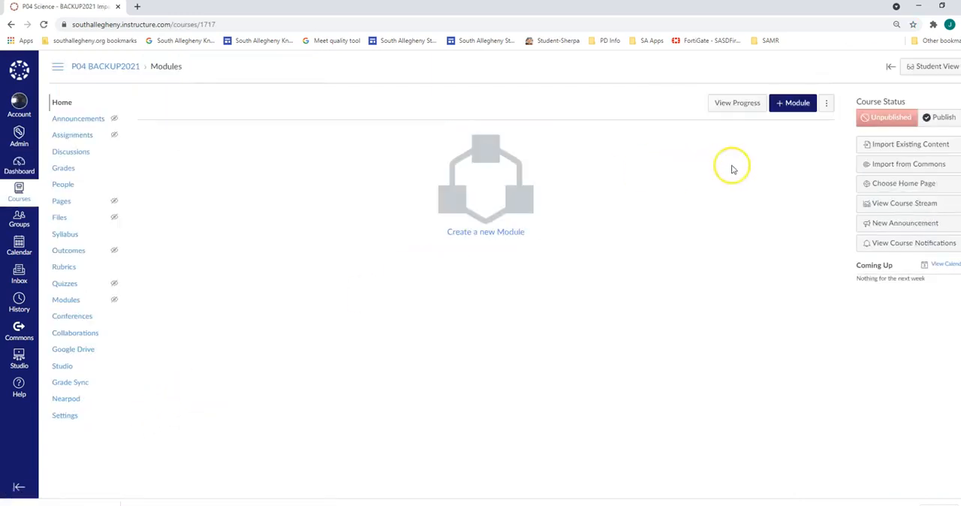
{"action": "left_click", "coordinate": [938, 150]}
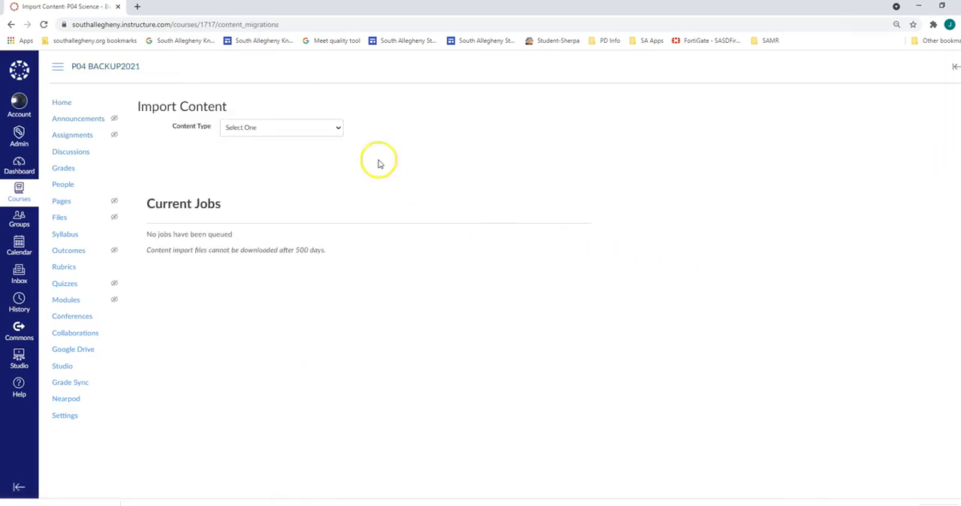
{"action": "left_click", "coordinate": [327, 126]}
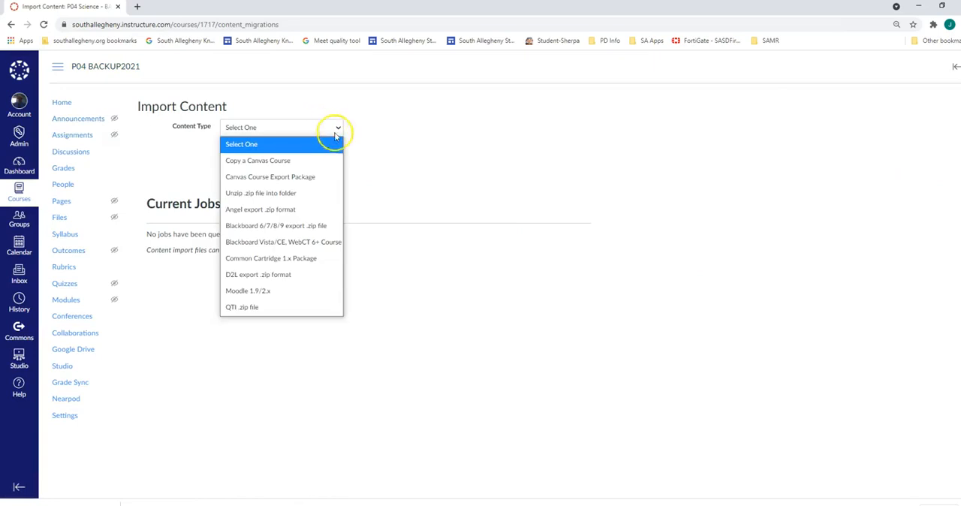
{"action": "left_click", "coordinate": [319, 178]}
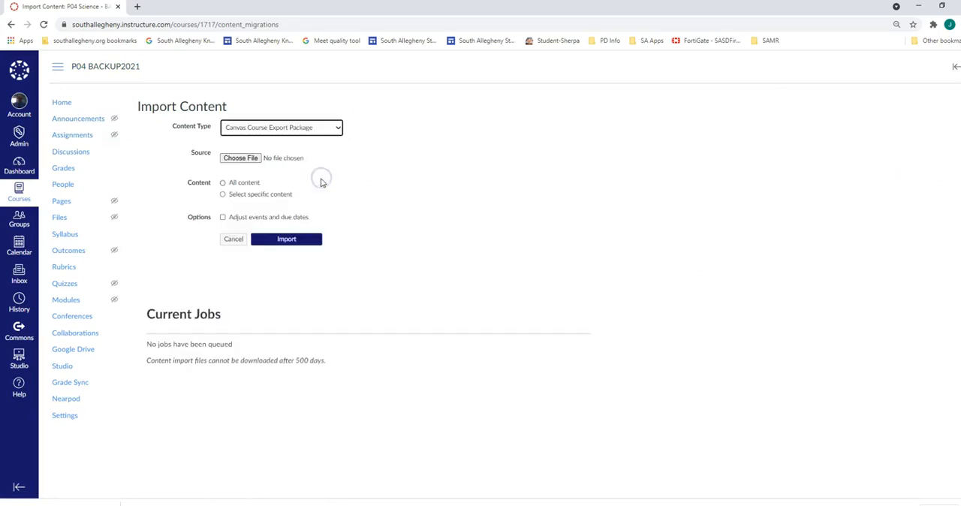
Choose p04-science-export.imscc from the Downloads folder as the import source file.
{"action": "left_click", "coordinate": [254, 158]}
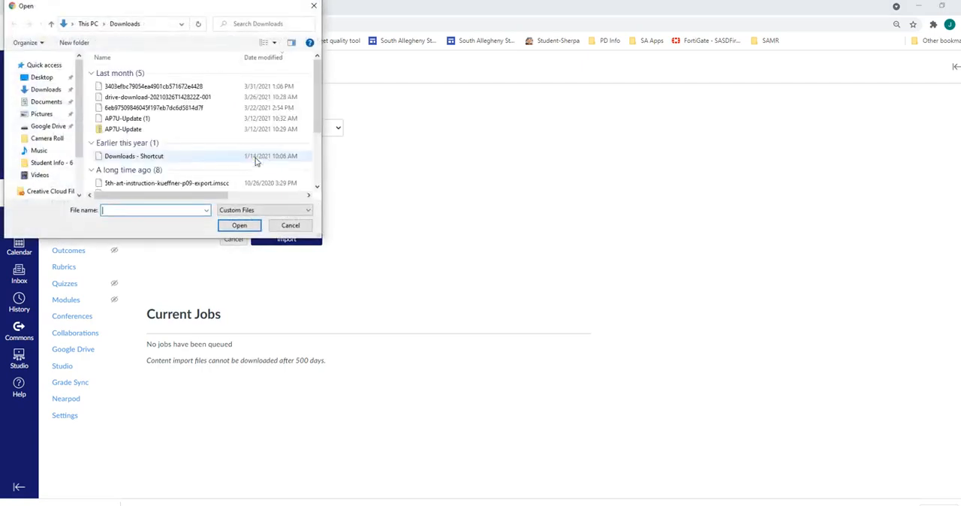
{"action": "left_click", "coordinate": [45, 102]}
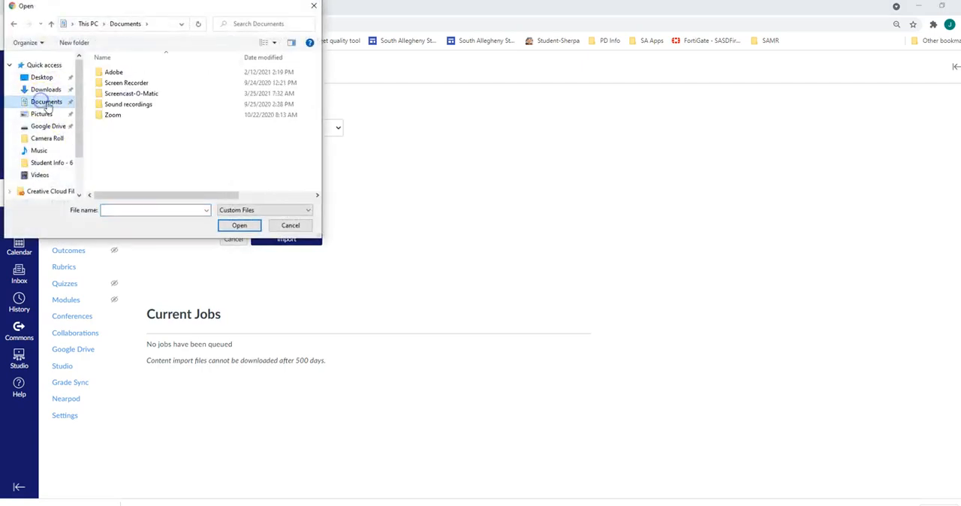
{"action": "left_click", "coordinate": [47, 89]}
{"action": "left_click", "coordinate": [150, 86]}
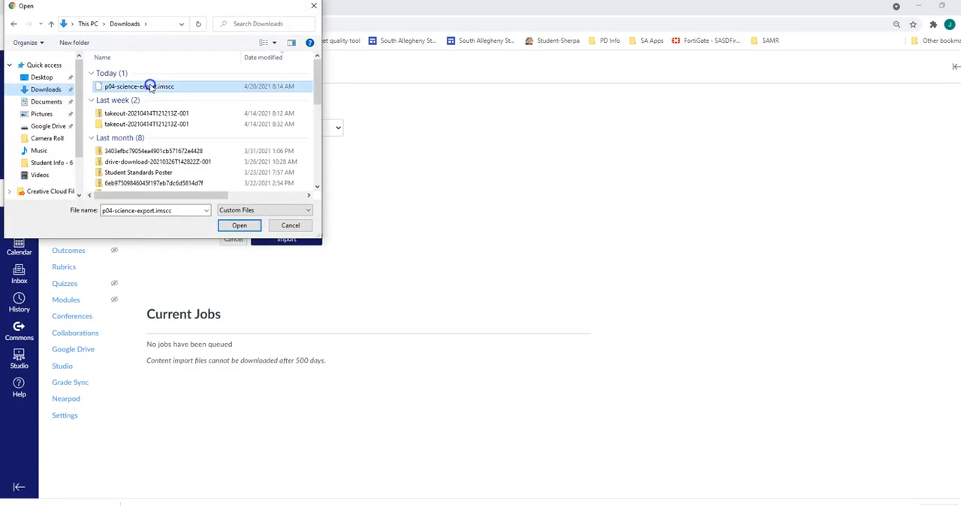
{"action": "left_click", "coordinate": [233, 225]}
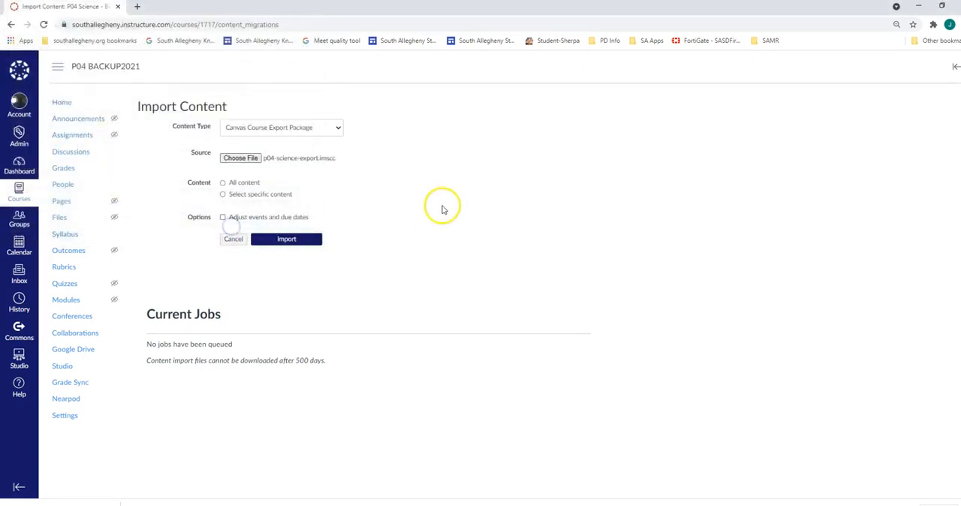
Import all content from p04-science-export.imscc with the adjustment of events and due dates turned off.
{"action": "left_click", "coordinate": [223, 184]}
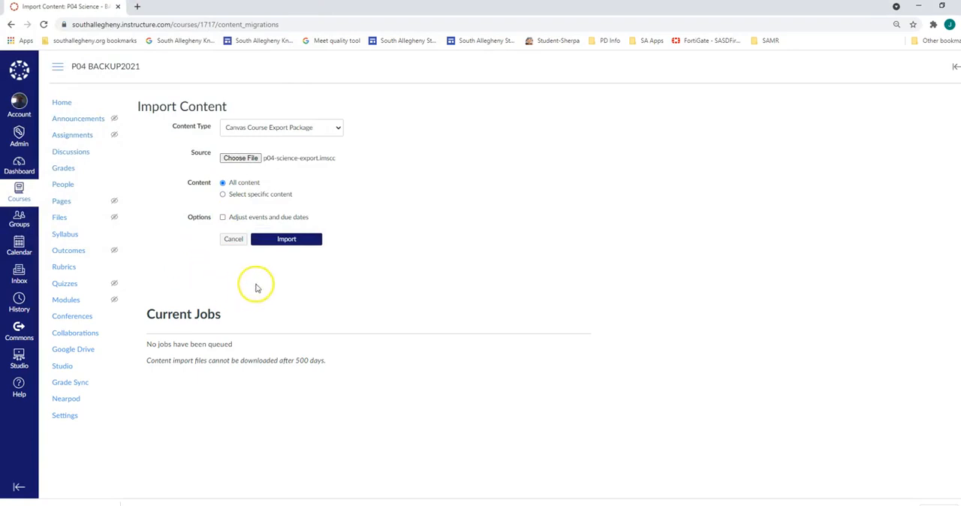
{"action": "left_click", "coordinate": [223, 217]}
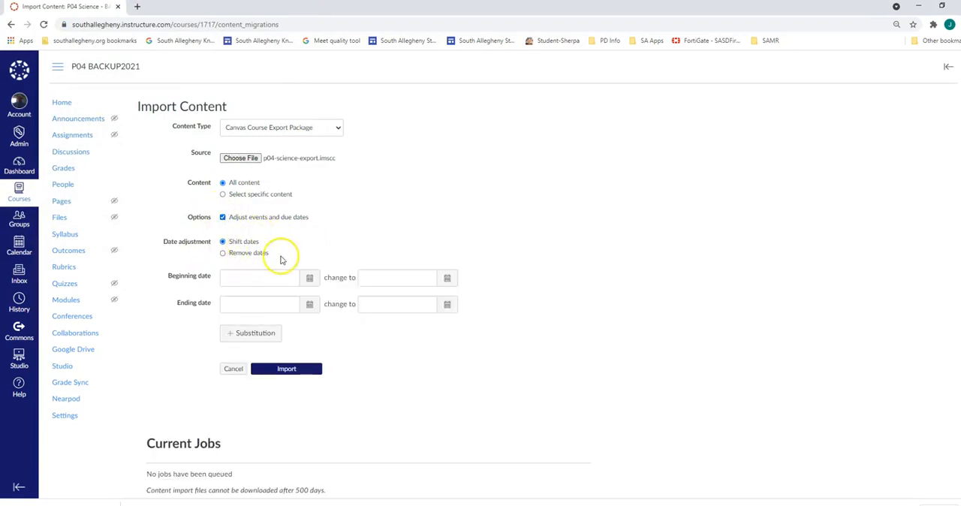
{"action": "left_click", "coordinate": [222, 217]}
{"action": "left_click", "coordinate": [295, 239]}
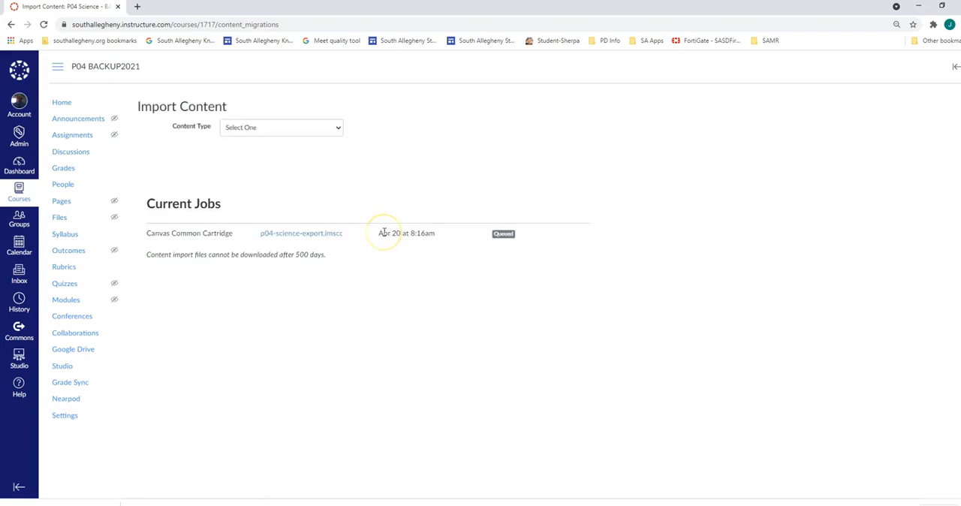
Review the issues listed for the p04-science-export.imscc import job and hide them again.
{"action": "left_click", "coordinate": [403, 231]}
{"action": "left_click", "coordinate": [511, 302]}
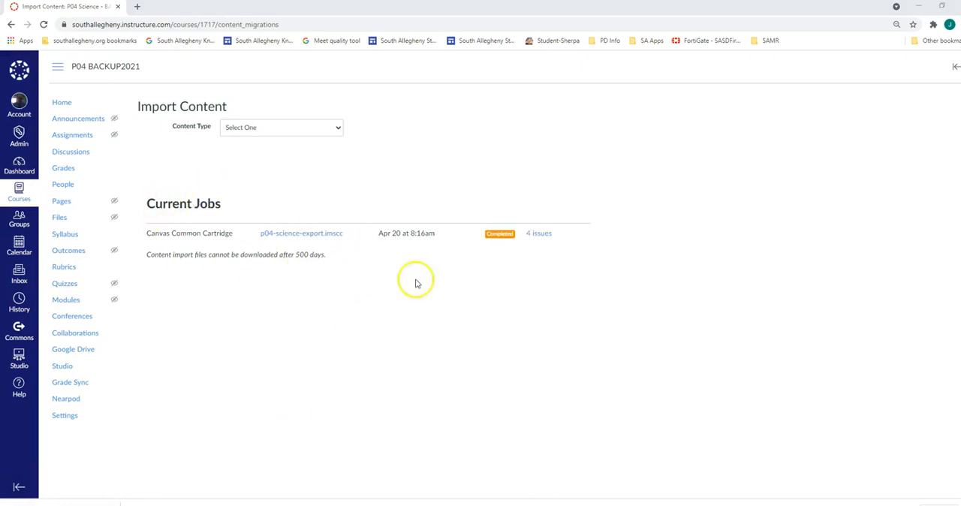
{"action": "left_click", "coordinate": [543, 236]}
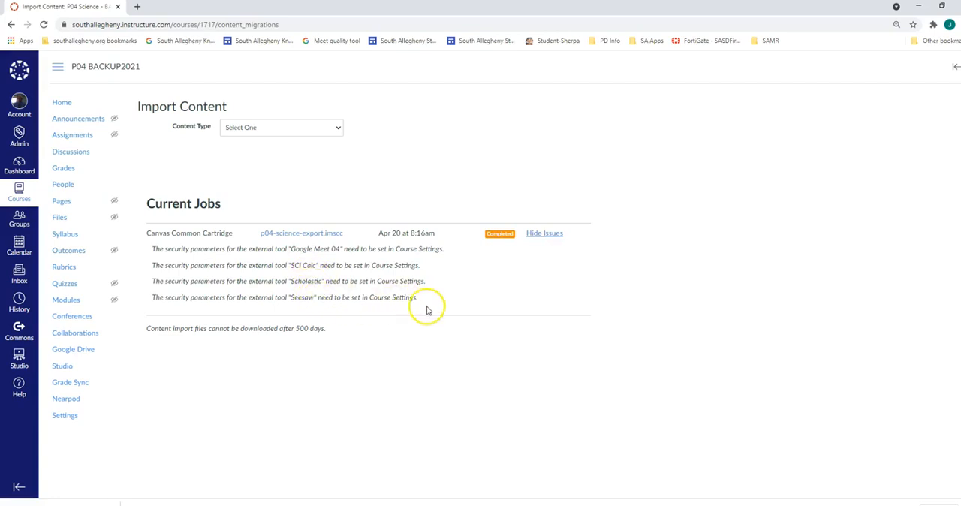
{"action": "left_click", "coordinate": [539, 237]}
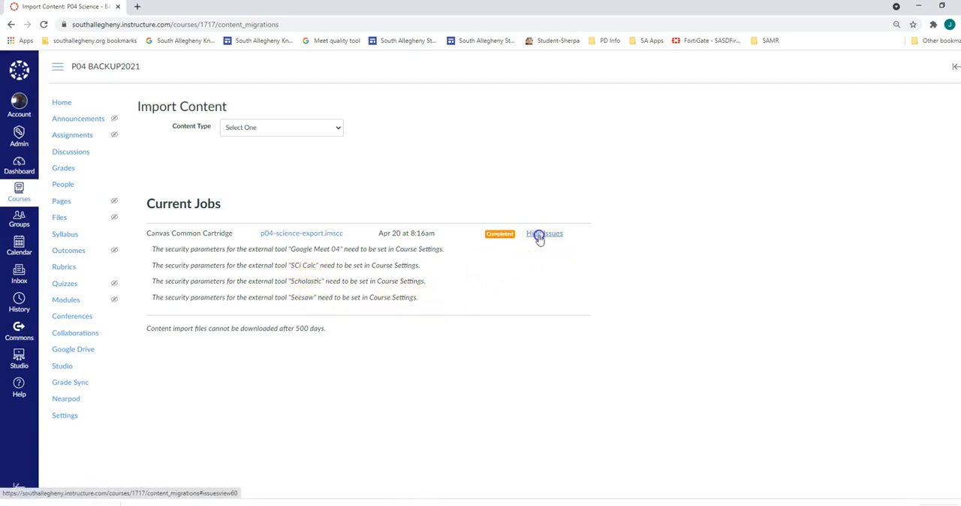
Check the imported content on the backup course's home page and in its assignments list.
{"action": "left_click", "coordinate": [67, 103]}
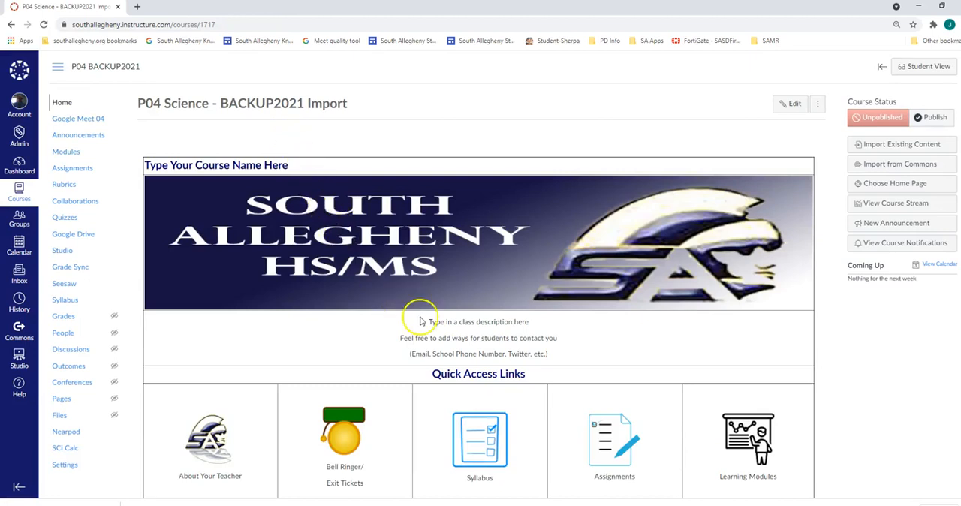
{"action": "left_click", "coordinate": [78, 168]}
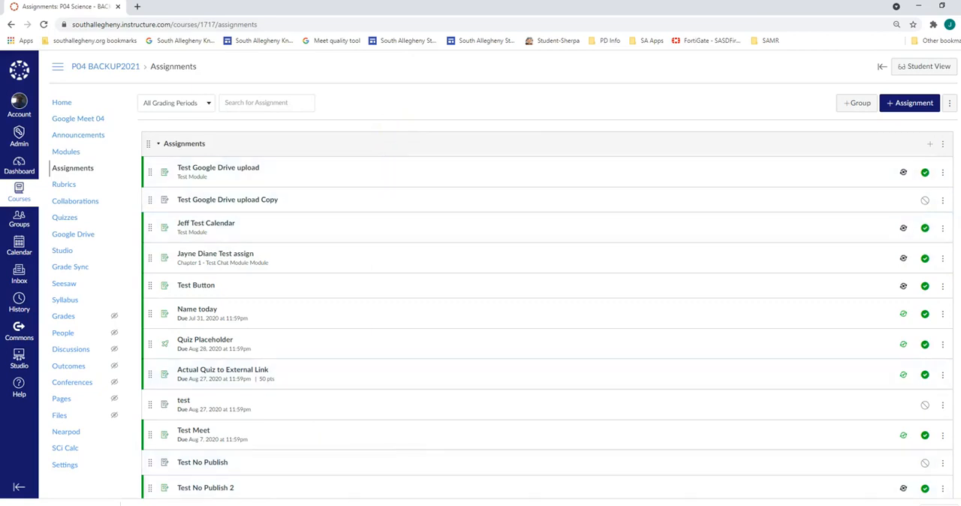
View p04-science-export.imscc in the Downloads folder, close the folder window and return to the backup course's home page.
{"action": "left_click", "coordinate": [227, 505]}
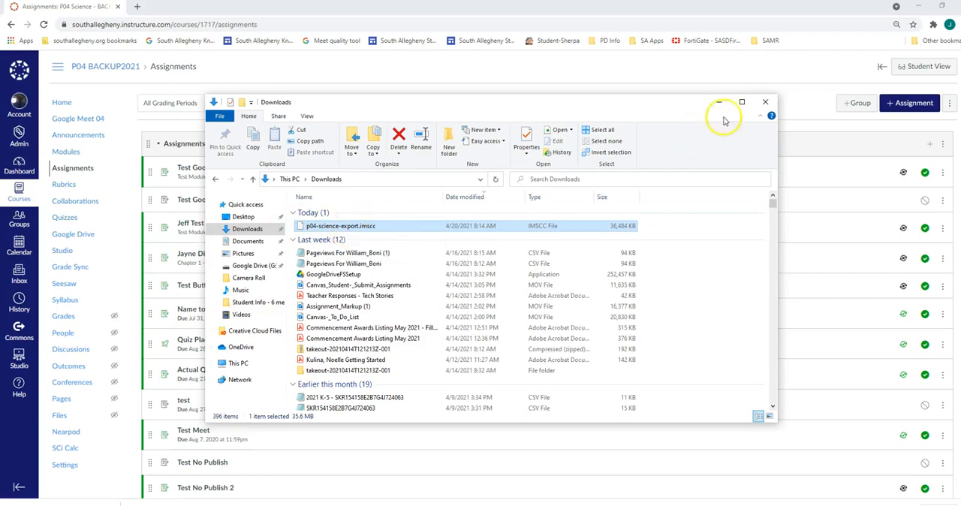
{"action": "left_click", "coordinate": [764, 102]}
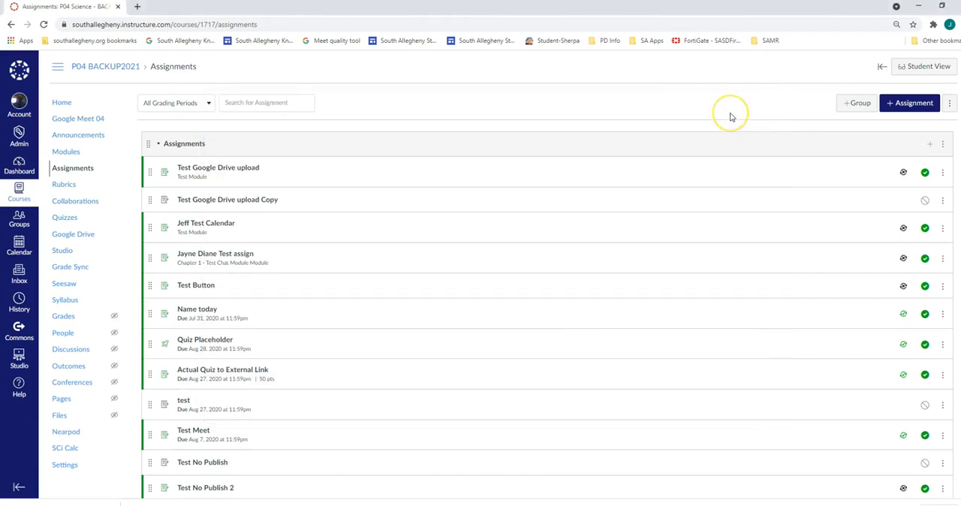
{"action": "left_click", "coordinate": [66, 102]}
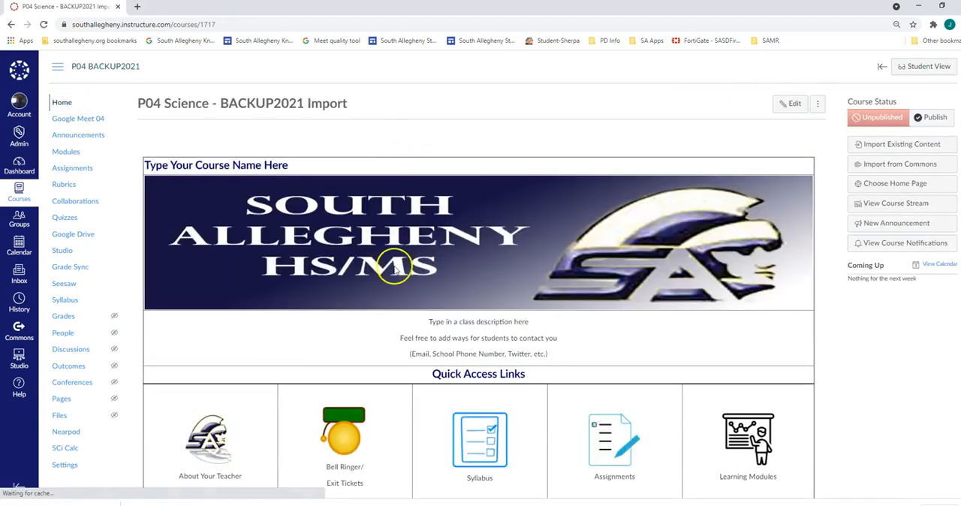